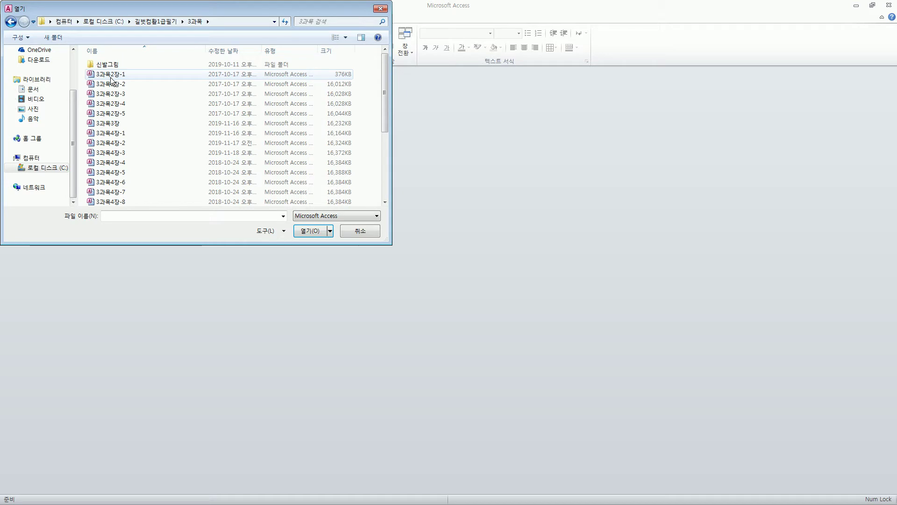
# Open the database 3과목4장-4 from the 3과목 folder and enable its blocked content.
pyautogui.click(124, 162)
pyautogui.click(322, 226)
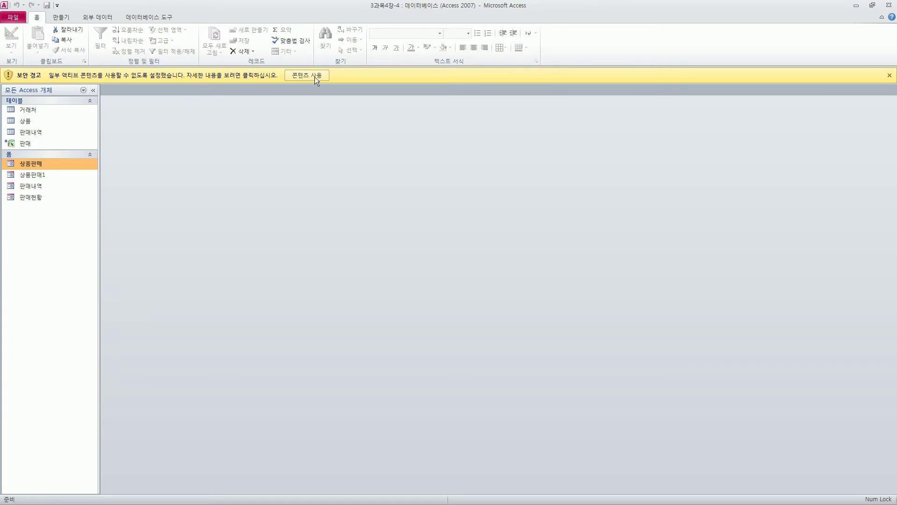
pyautogui.click(315, 77)
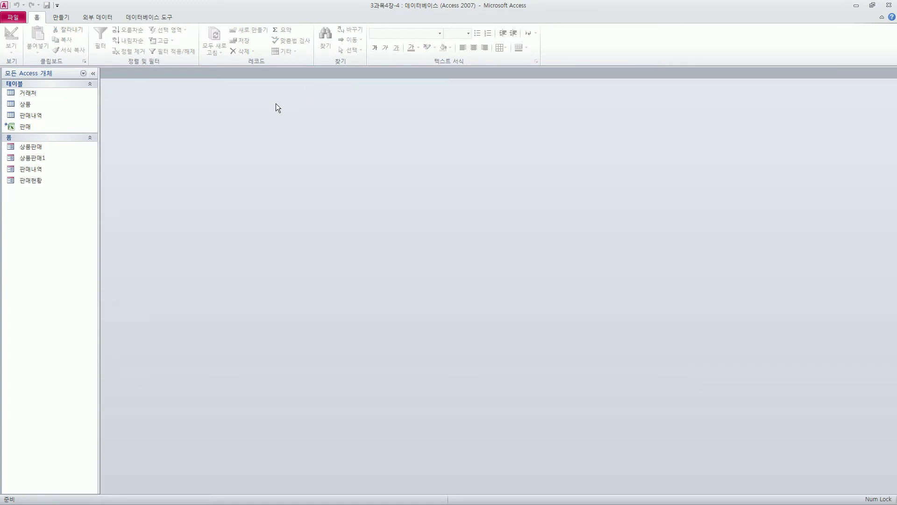
# Open the 상품판매 form and switch it to design view.
pyautogui.click(44, 149)
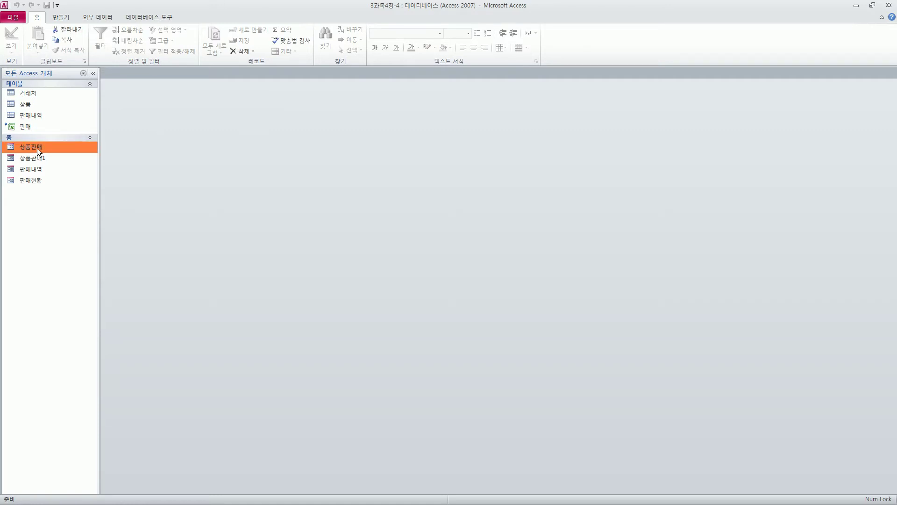
pyautogui.doubleClick(37, 147)
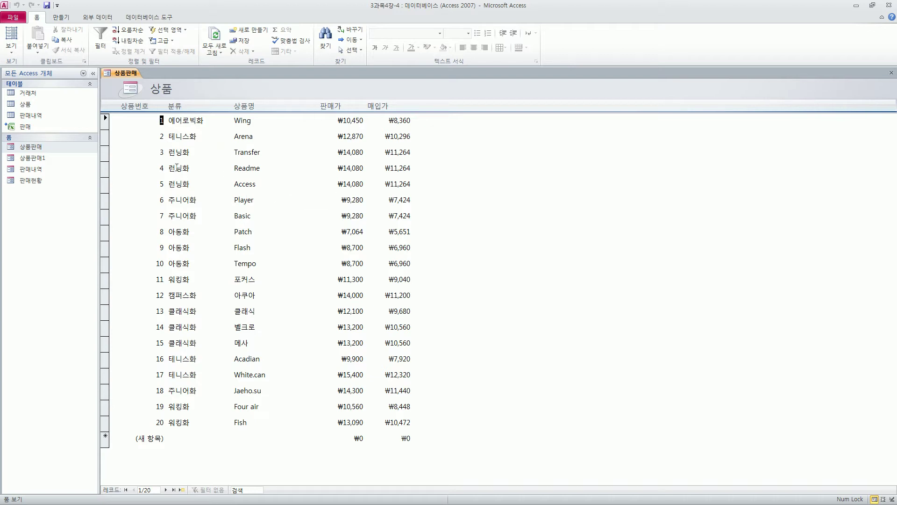
pyautogui.click(11, 52)
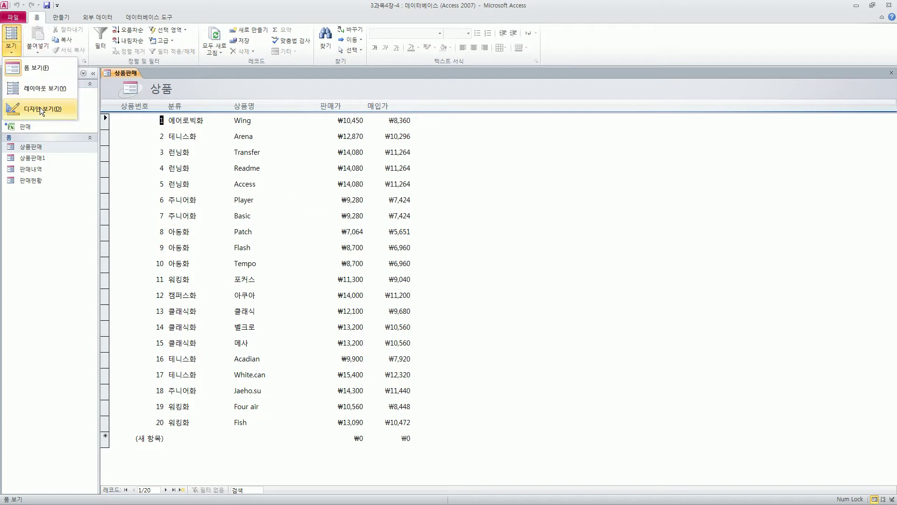
pyautogui.click(40, 107)
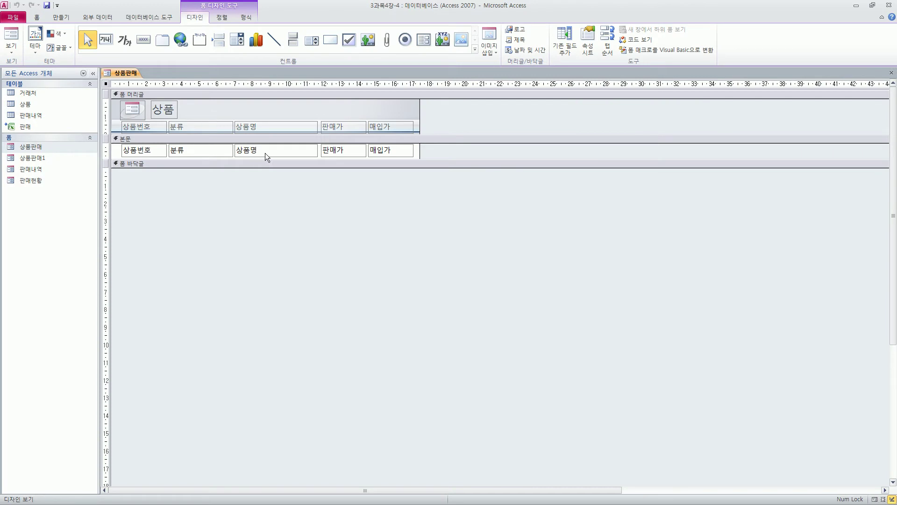
# Select the form header, detail and form footer sections in turn to see how the form is divided.
pyautogui.click(150, 94)
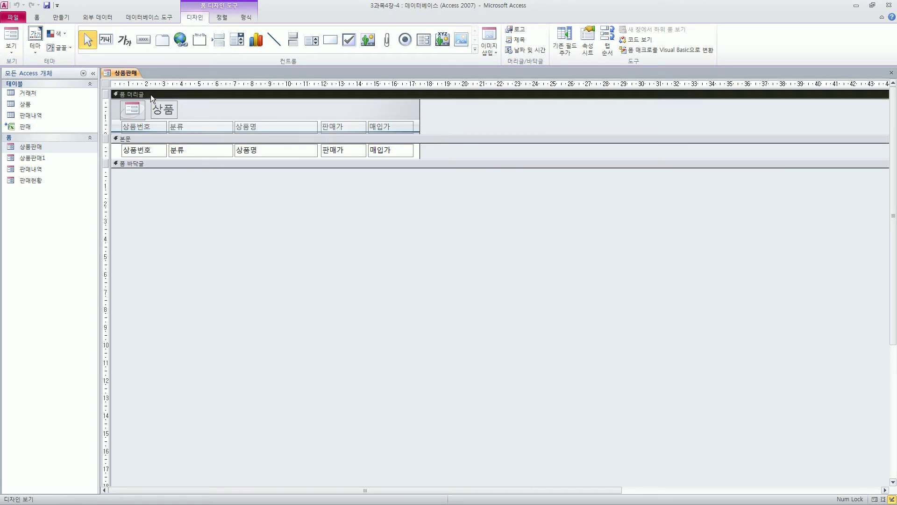
pyautogui.click(138, 139)
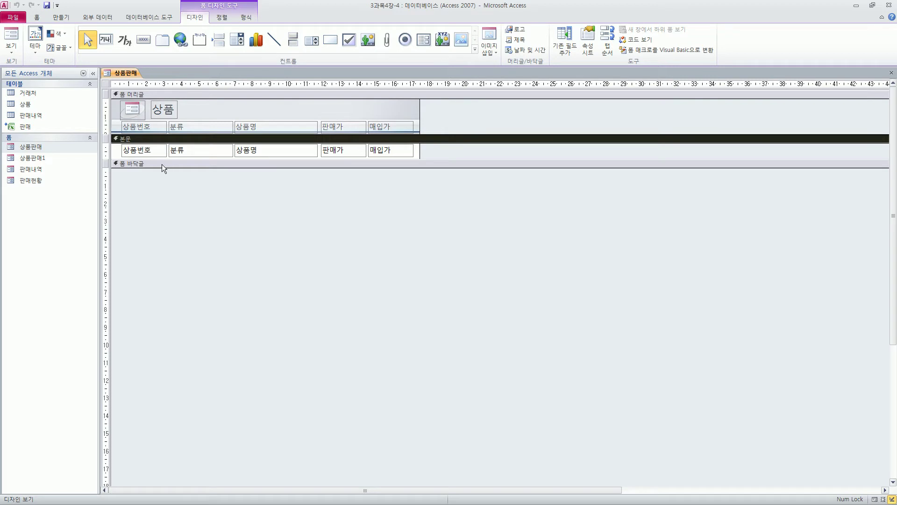
pyautogui.click(162, 164)
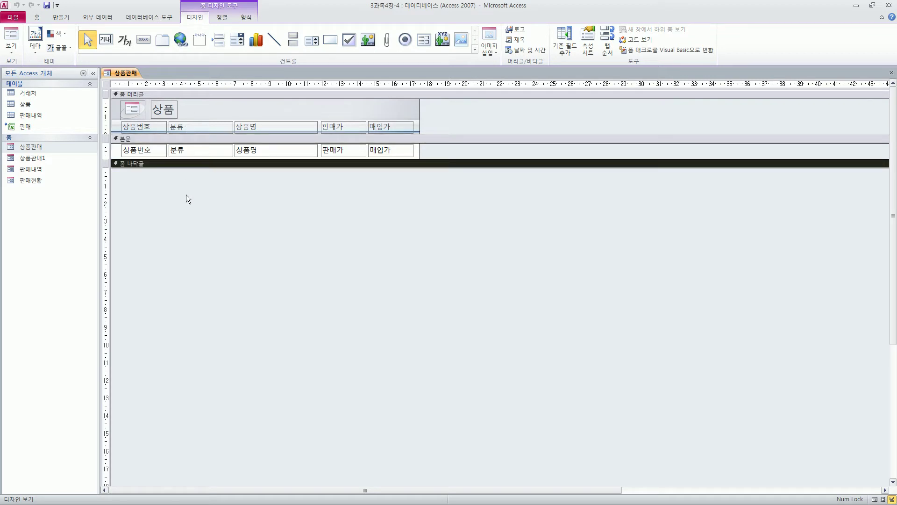
pyautogui.click(258, 110)
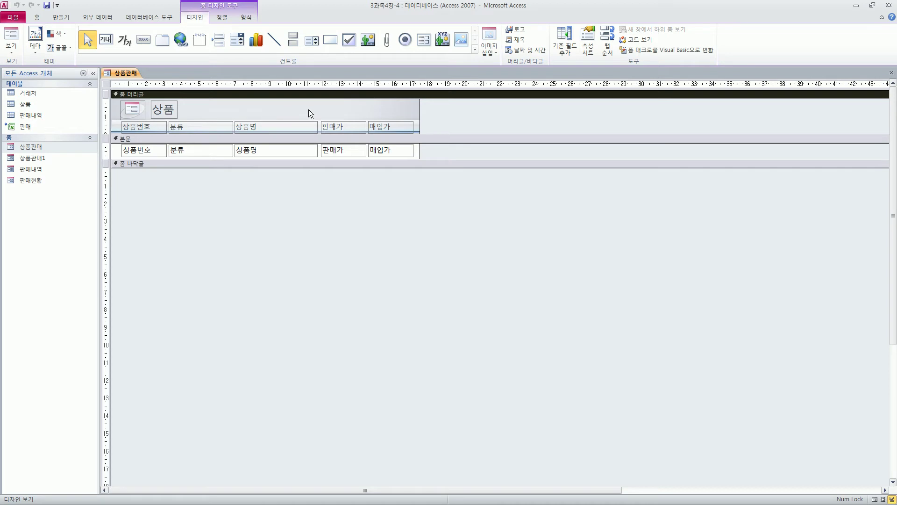
pyautogui.hotkey('ctrl', 'shift', 'd')
pyautogui.moveTo(116, 89)
pyautogui.mouseDown()
pyautogui.moveTo(130, 97)
pyautogui.moveTo(429, 99)
pyautogui.mouseUp()
pyautogui.moveTo(111, 134); pyautogui.dragTo(429, 144)
pyautogui.moveTo(111, 157); pyautogui.dragTo(424, 169)
pyautogui.moveTo(199, 103); pyautogui.dragTo(417, 117)
pyautogui.press('Escape')
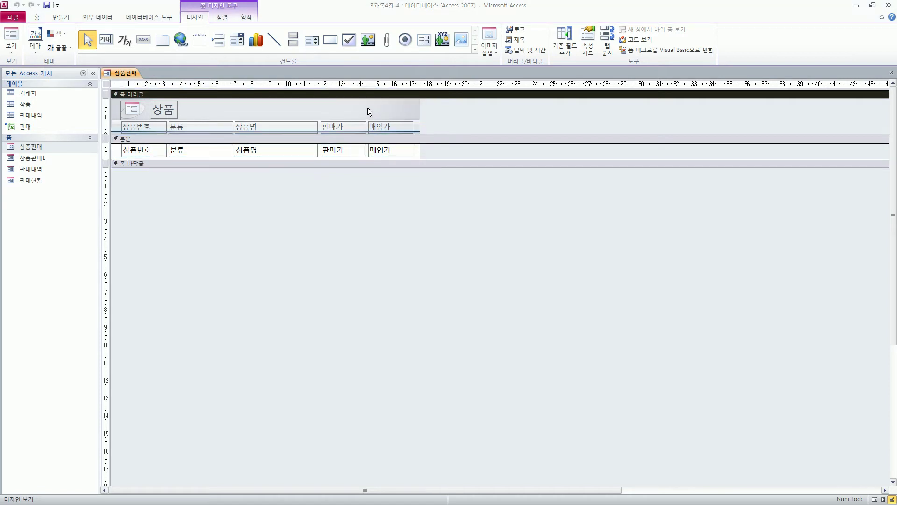
# Display the page header and page footer sections in the 상품판매 form.
pyautogui.rightClick(367, 108)
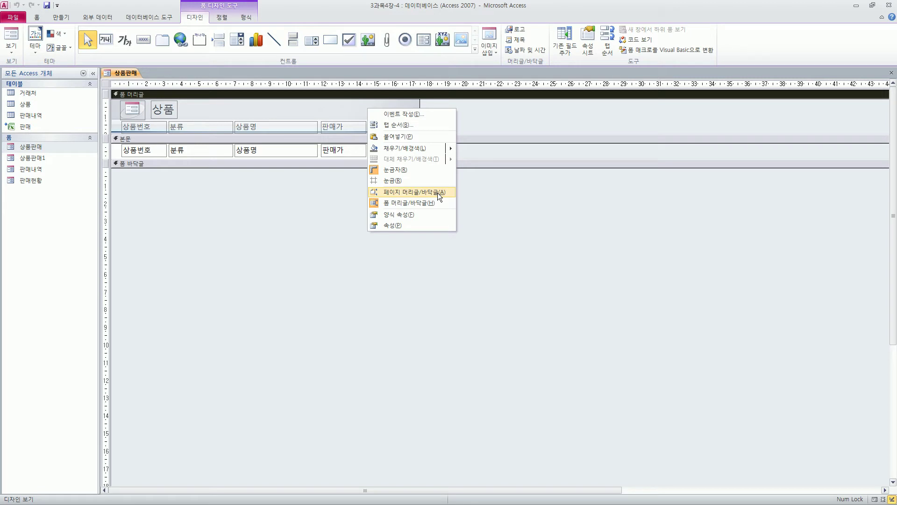
pyautogui.click(293, 139)
pyautogui.rightClick(300, 140)
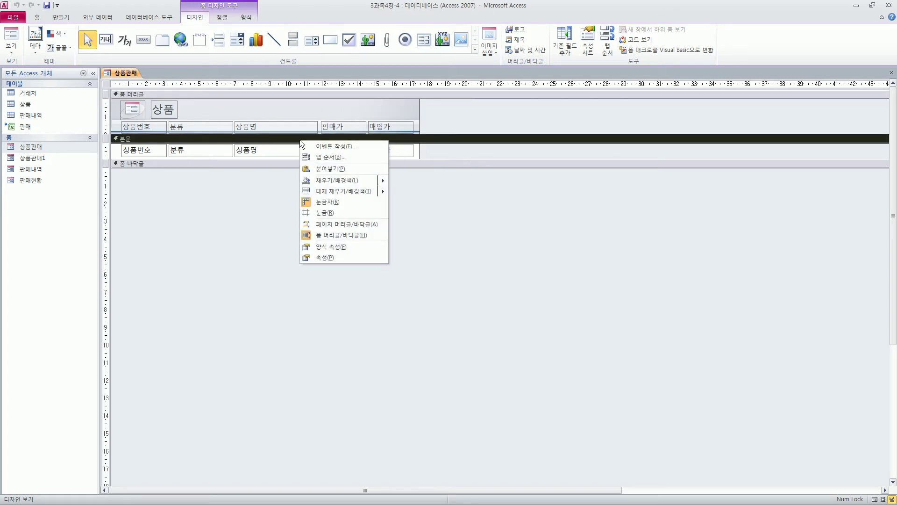
pyautogui.click(167, 164)
pyautogui.rightClick(169, 168)
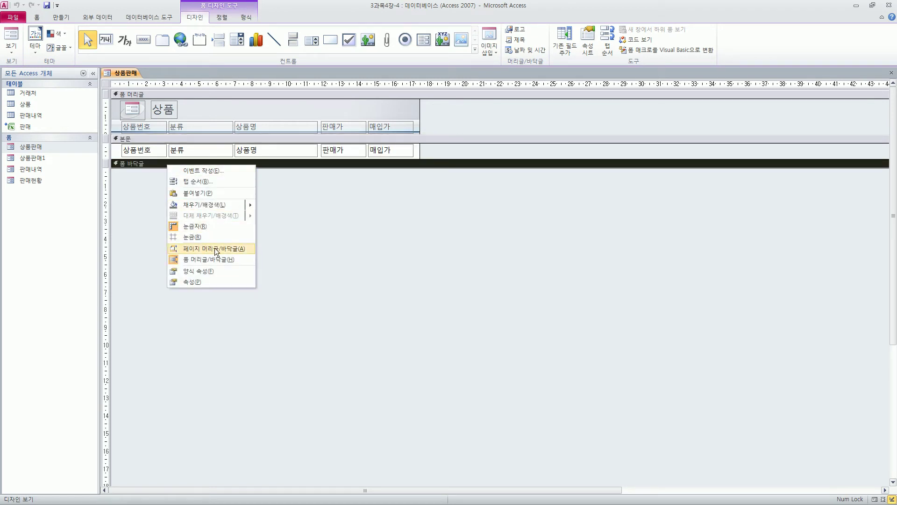
pyautogui.click(369, 108)
pyautogui.rightClick(369, 107)
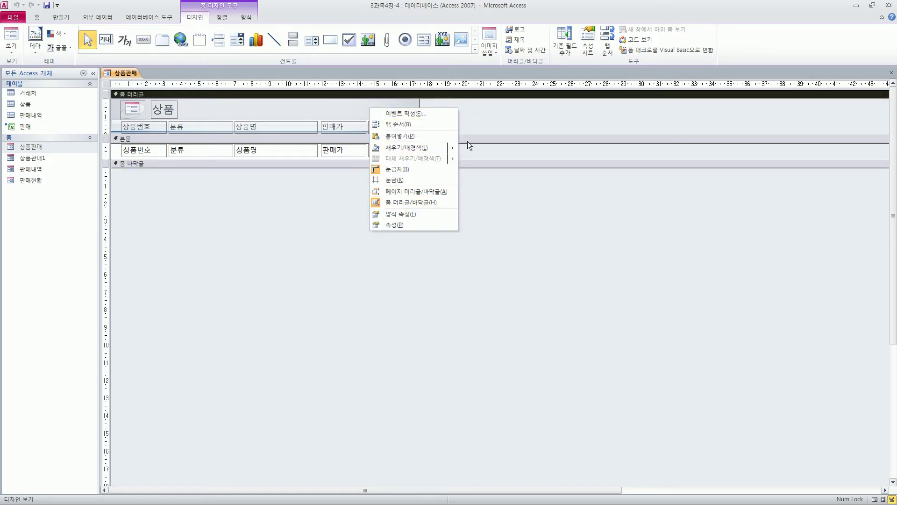
pyautogui.rightClick(374, 107)
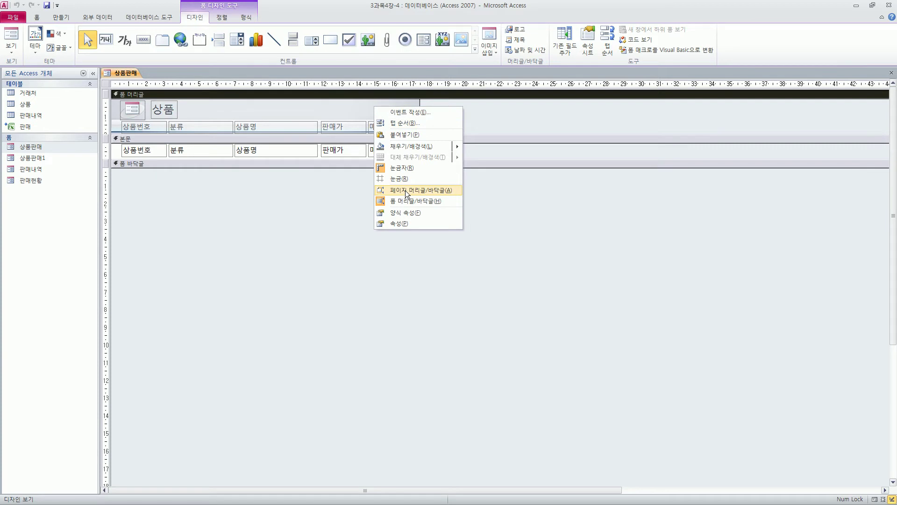
pyautogui.click(405, 190)
pyautogui.hotkey('ctrl', 'shift', 'd')
pyautogui.moveTo(116, 134); pyautogui.dragTo(171, 144)
pyautogui.moveTo(115, 202); pyautogui.dragTo(163, 214)
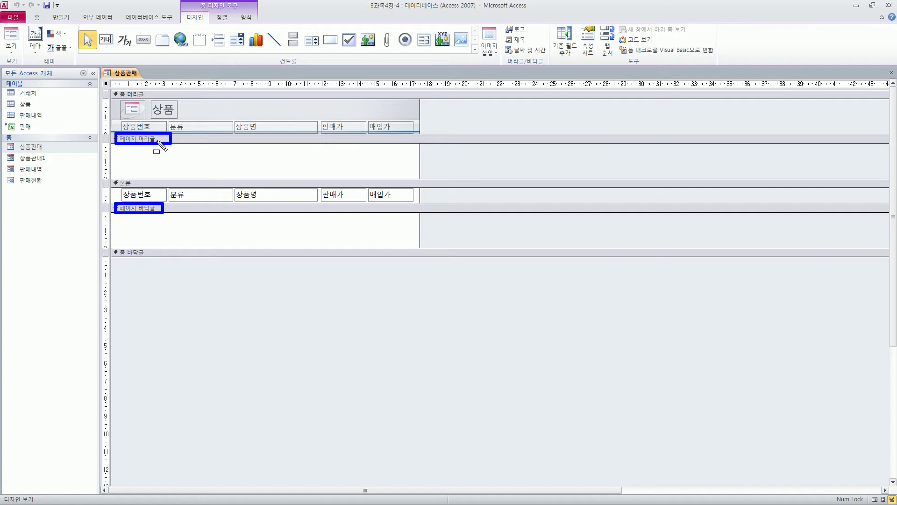
pyautogui.moveTo(113, 146)
pyautogui.mouseDown()
pyautogui.moveTo(137, 173)
pyautogui.moveTo(425, 177)
pyautogui.moveTo(417, 176)
pyautogui.mouseUp()
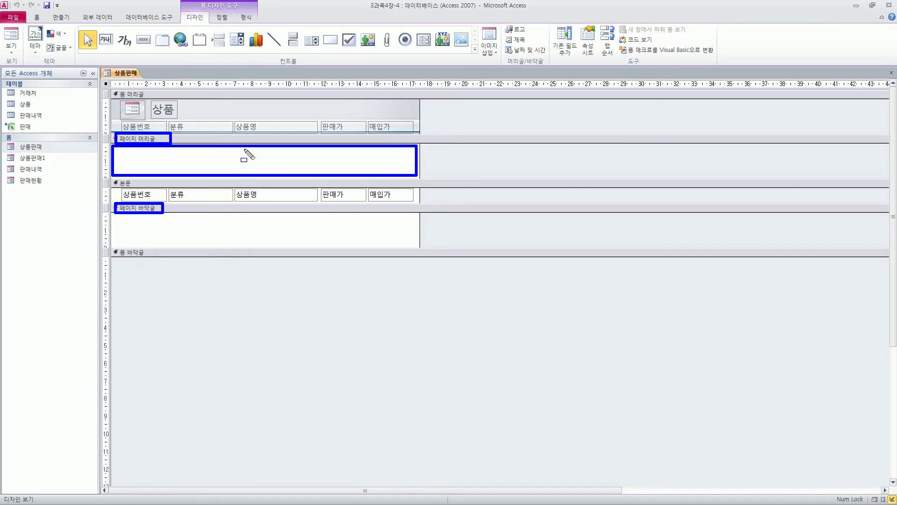
pyautogui.moveTo(115, 217)
pyautogui.mouseDown()
pyautogui.moveTo(291, 246)
pyautogui.moveTo(416, 244)
pyautogui.mouseUp()
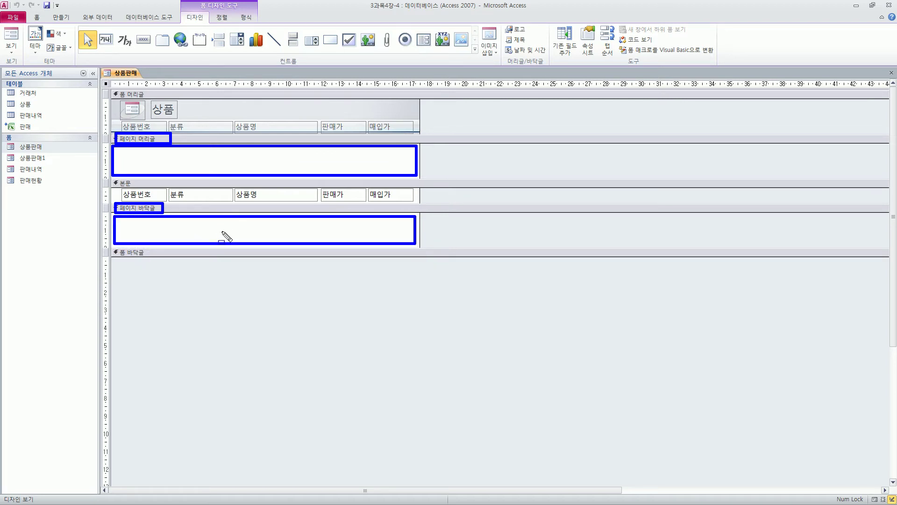
pyautogui.press('Escape')
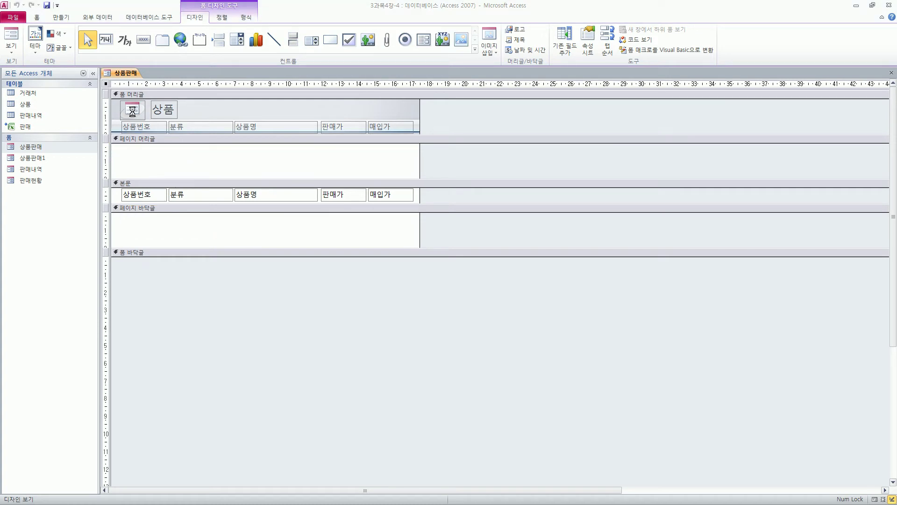
pyautogui.moveTo(110, 88)
pyautogui.mouseDown()
pyautogui.moveTo(122, 104)
pyautogui.moveTo(431, 138)
pyautogui.mouseUp()
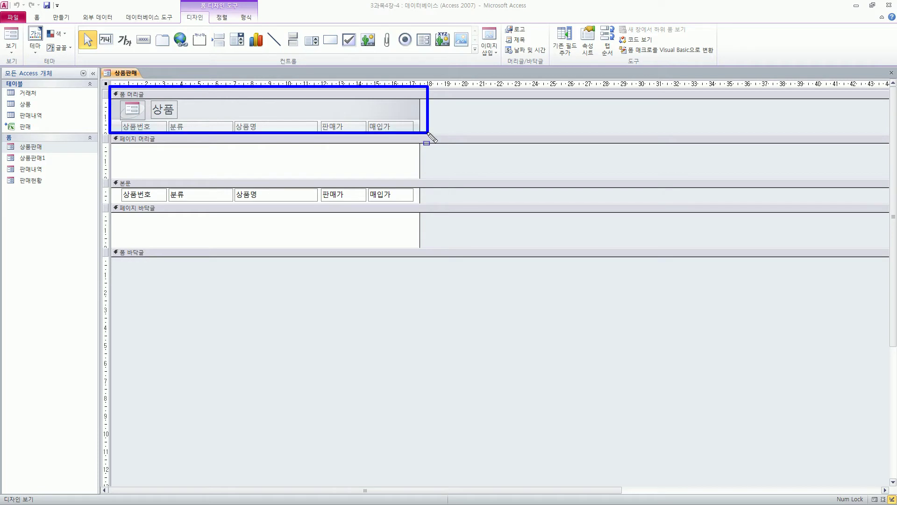
pyautogui.moveTo(111, 247); pyautogui.dragTo(429, 256)
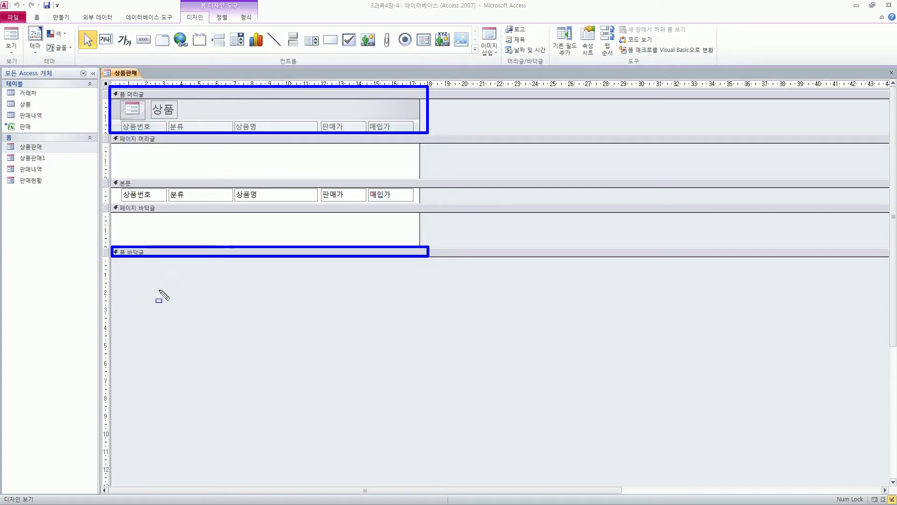
pyautogui.press('e')
pyautogui.moveTo(111, 213); pyautogui.dragTo(419, 246)
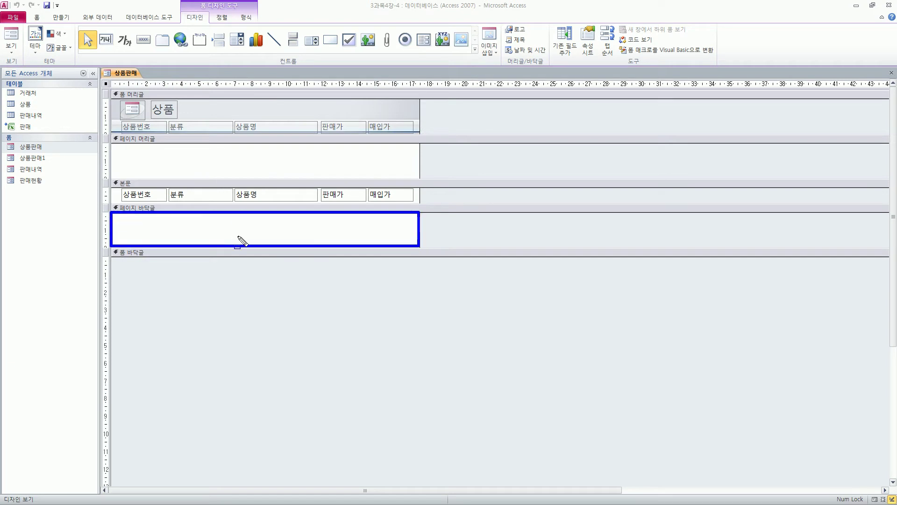
pyautogui.press('Escape')
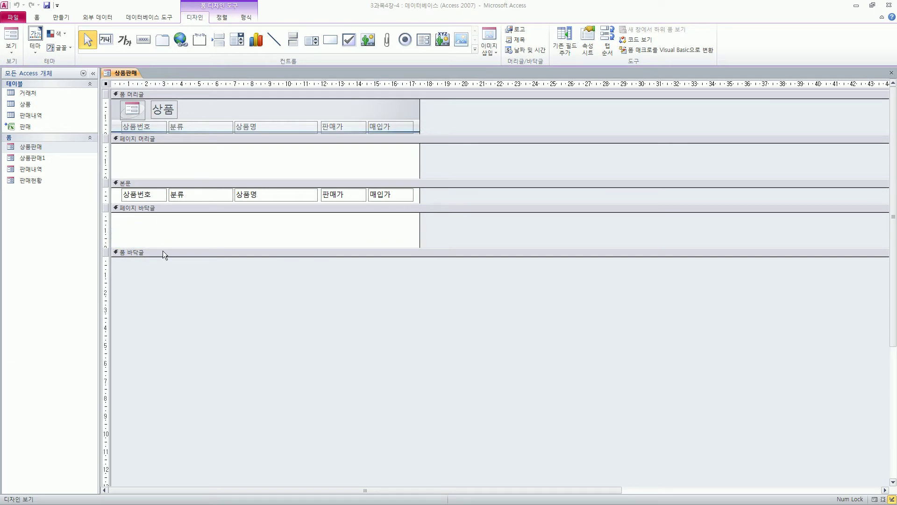
# Collapse the page footer section completely and enlarge it again to about 3.4 cm high.
pyautogui.click(147, 253)
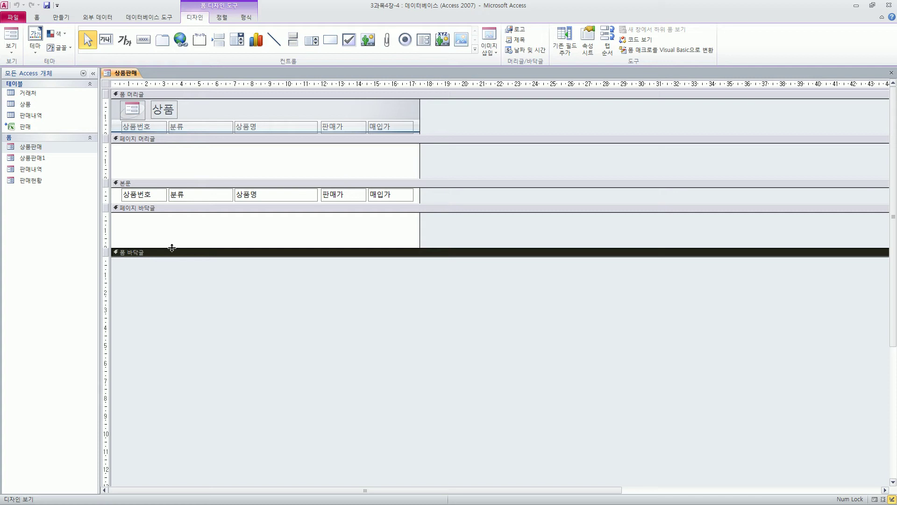
pyautogui.moveTo(172, 247); pyautogui.dragTo(174, 202)
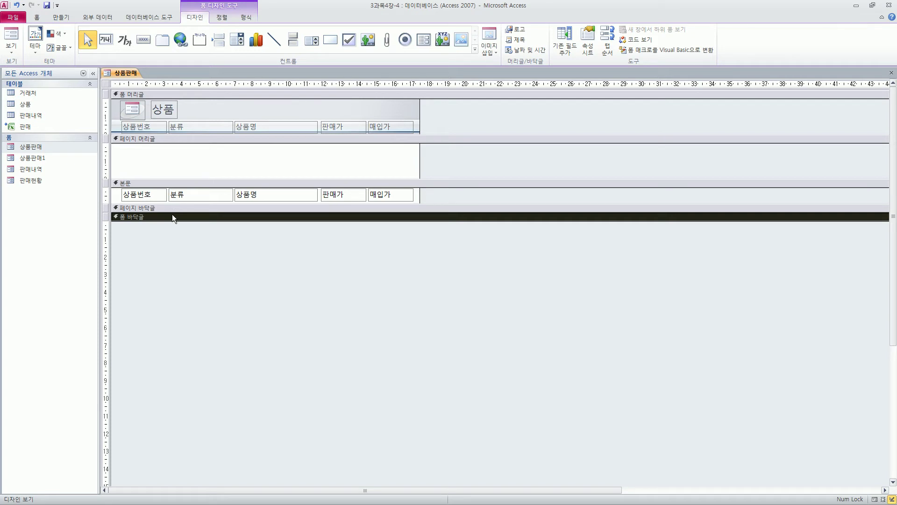
pyautogui.moveTo(172, 214); pyautogui.dragTo(182, 272)
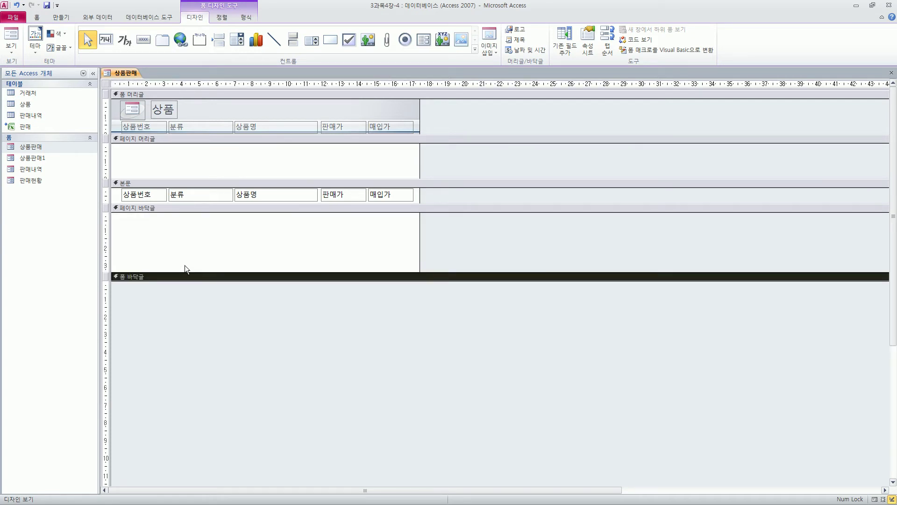
pyautogui.moveTo(109, 78); pyautogui.dragTo(588, 88)
pyautogui.moveTo(101, 95); pyautogui.dragTo(112, 322)
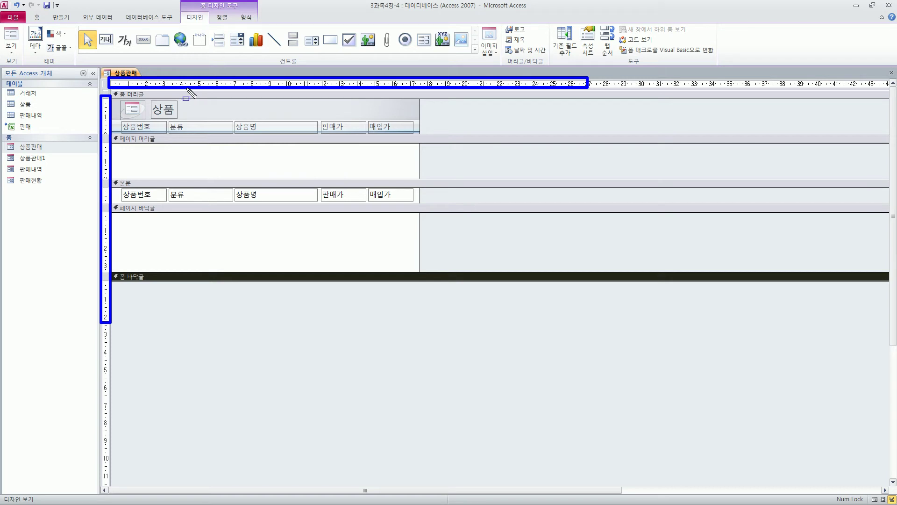
# Hide the rulers in the form's design view and show them again.
pyautogui.rightClick(212, 105)
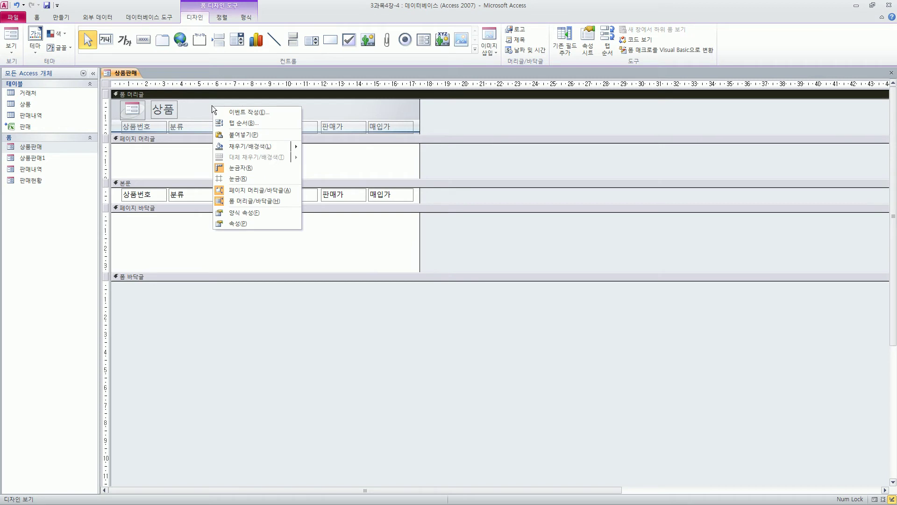
pyautogui.click(235, 170)
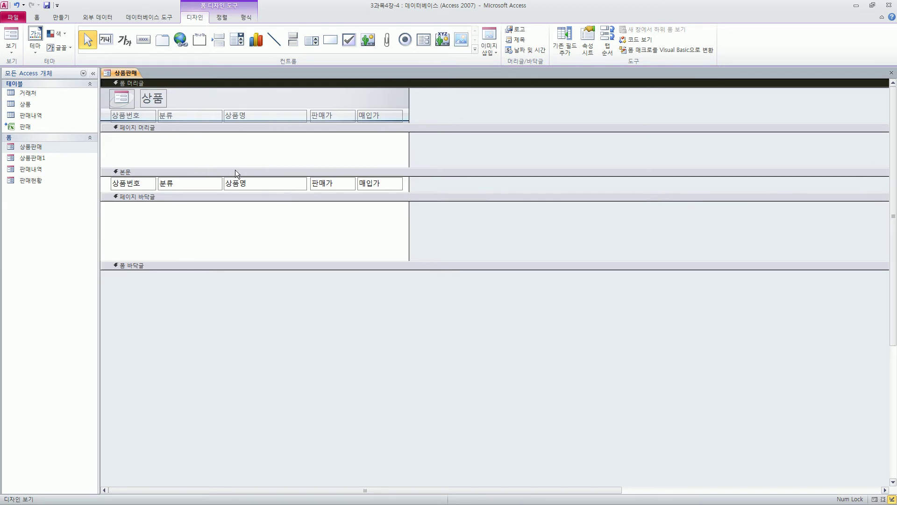
pyautogui.rightClick(198, 148)
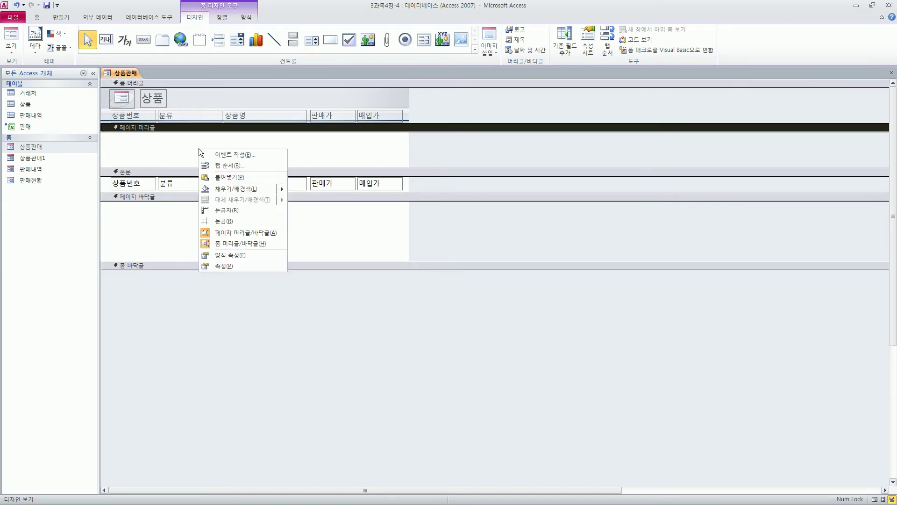
pyautogui.click(223, 213)
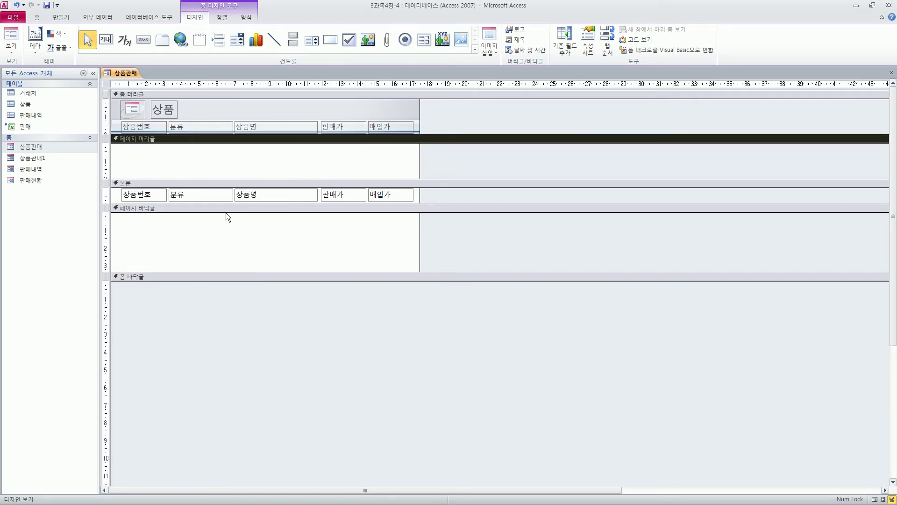
# Display the grid in the form's design view.
pyautogui.rightClick(225, 164)
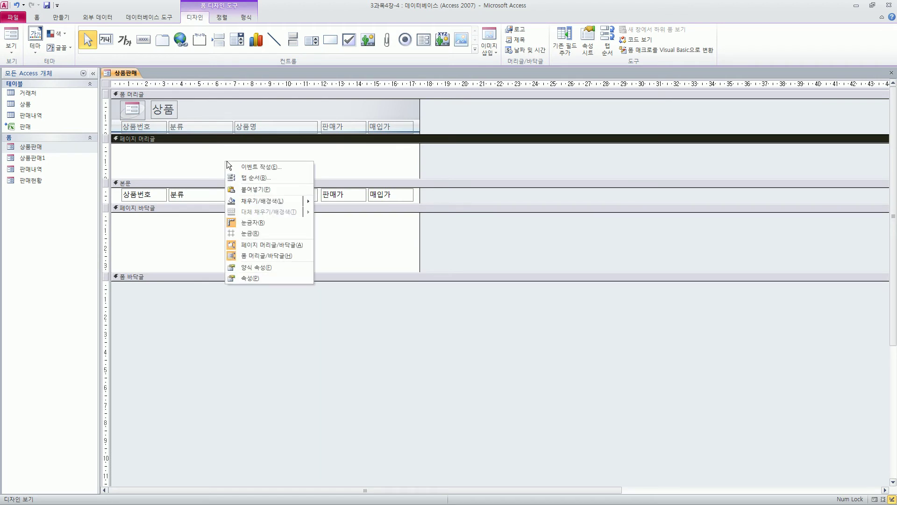
pyautogui.click(261, 235)
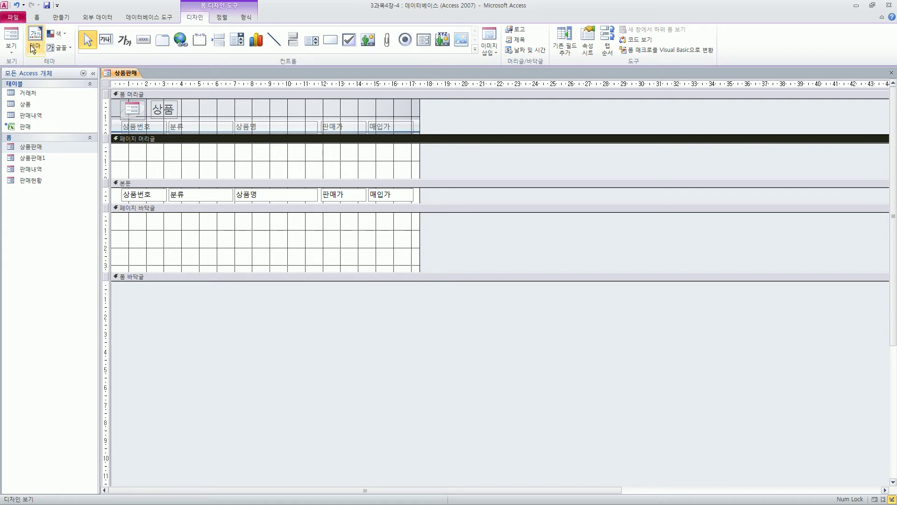
# Check the 상품판매 form in form view and return it to design view.
pyautogui.click(11, 38)
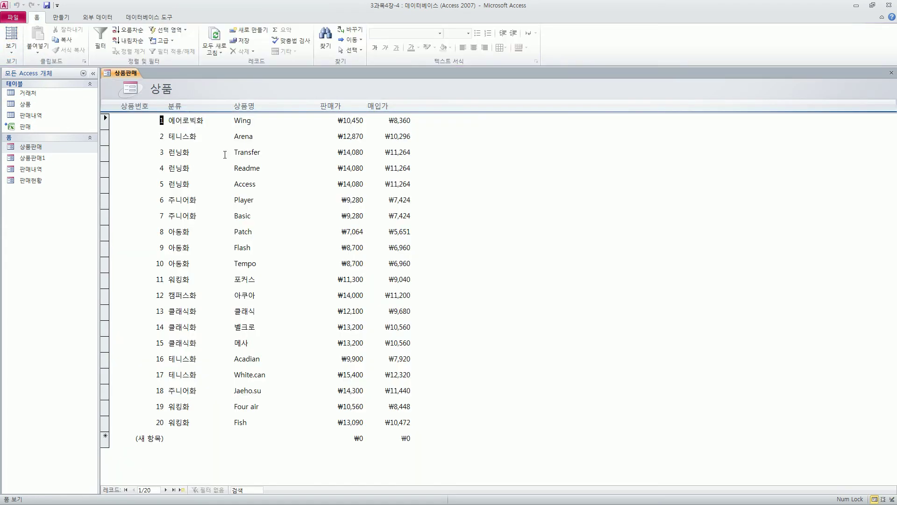
pyautogui.click(14, 49)
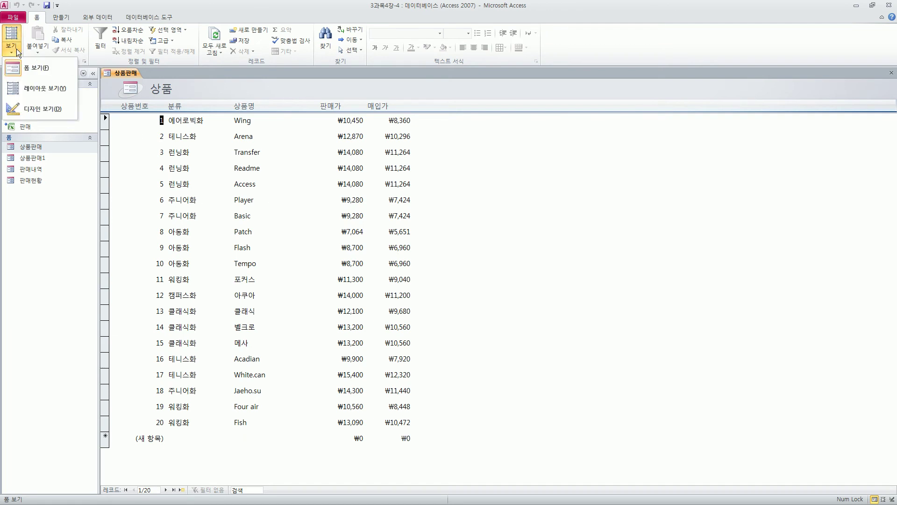
pyautogui.click(25, 111)
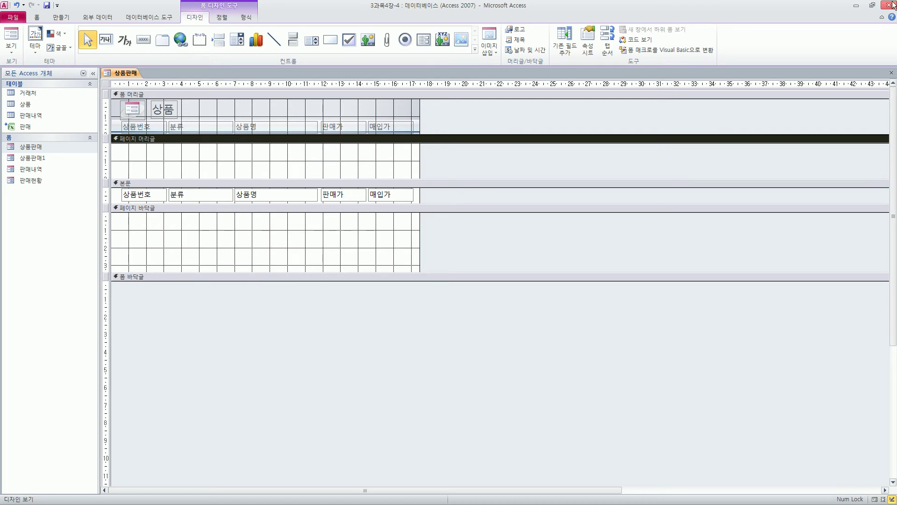
pyautogui.click(854, 8)
pyautogui.moveTo(52, 143); pyautogui.dragTo(743, 141)
pyautogui.moveTo(804, 143); pyautogui.dragTo(826, 142)
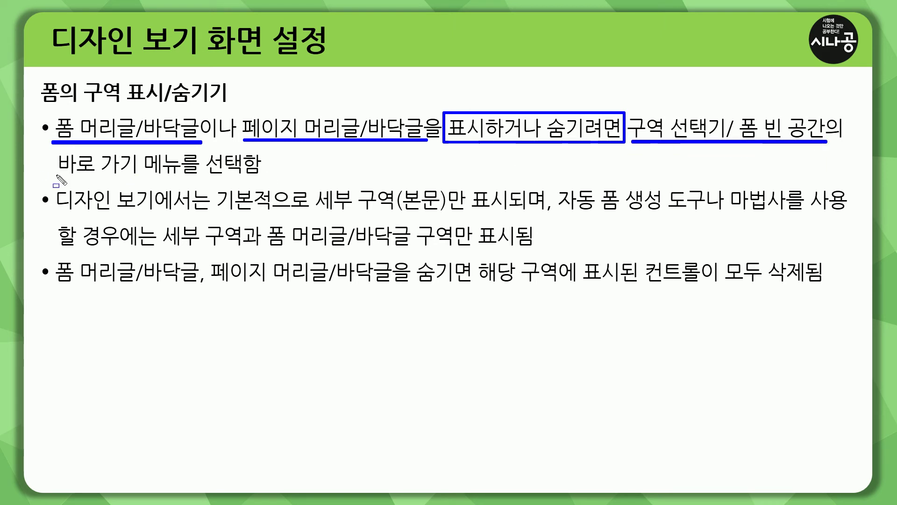
pyautogui.moveTo(56, 176); pyautogui.dragTo(180, 177)
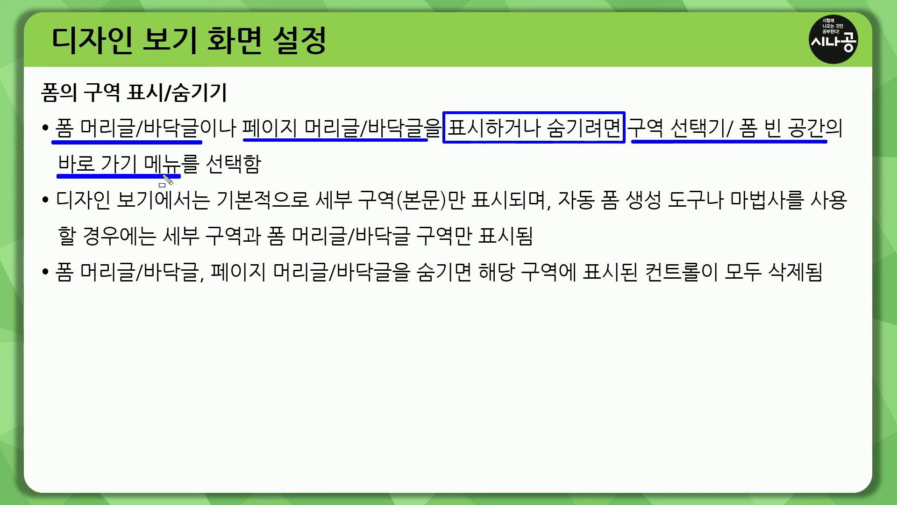